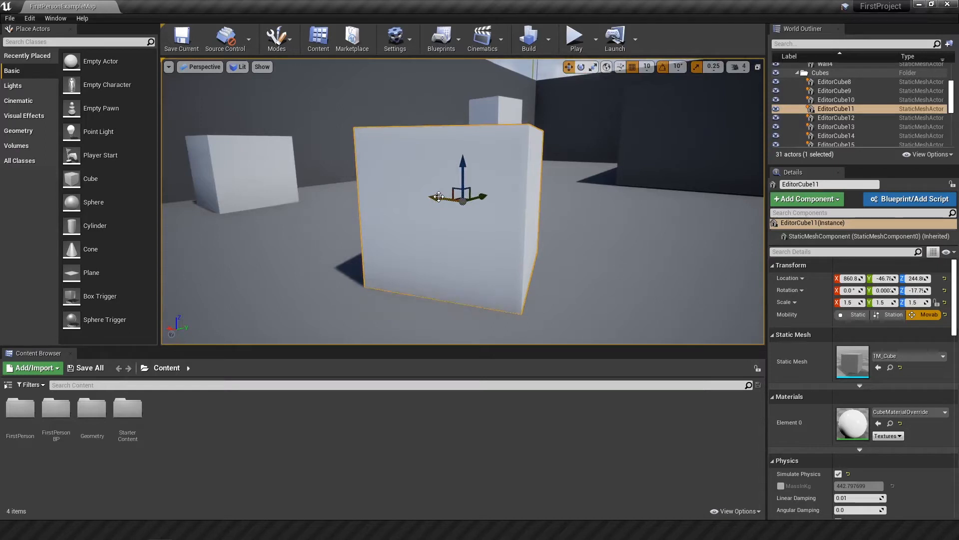
- Reposition the middle cube slightly and lift the cube to its left off the floor
{"action": "left_click_drag", "start_coordinate": [431, 199], "coordinate": [555, 152]}
{"action": "scroll", "coordinate": [555, 152], "scroll_direction": "down", "scroll_amount": 5}
{"action": "left_click", "coordinate": [322, 181]}
{"action": "left_click_drag", "start_coordinate": [309, 159], "coordinate": [303, 83]}
{"action": "left_click", "coordinate": [474, 193]}
{"action": "left_click_drag", "start_coordinate": [475, 149], "coordinate": [475, 167]}
- Move the raised cube directly above the middle cube, at about X 834, Z 395
{"action": "left_click", "coordinate": [304, 114]}
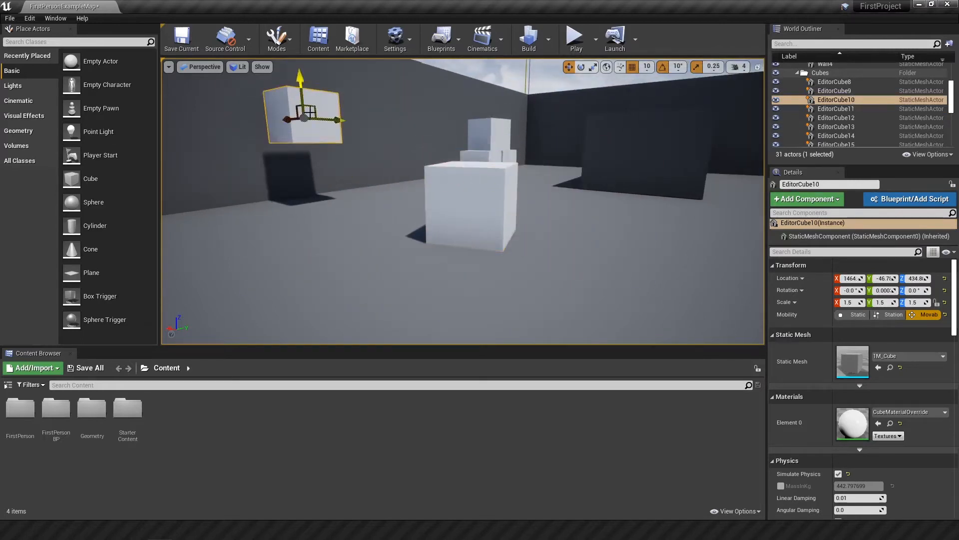
{"action": "left_click_drag", "start_coordinate": [303, 113], "coordinate": [473, 97]}
{"action": "scroll", "coordinate": [473, 97], "scroll_direction": "up", "scroll_amount": 3}
{"action": "right_click_drag", "start_coordinate": [474, 97], "coordinate": [473, 75]}
{"action": "left_click_drag", "start_coordinate": [463, 178], "coordinate": [463, 200]}
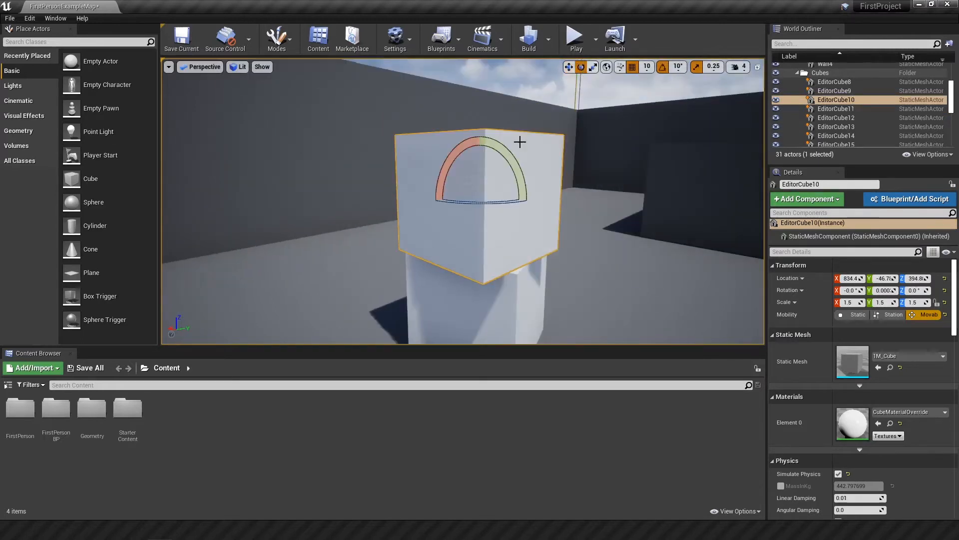
- Rotate the floating cube into a tilted orientation and raise it further above the middle cube
{"action": "left_click_drag", "start_coordinate": [519, 142], "coordinate": [485, 115]}
{"action": "left_click", "coordinate": [569, 67]}
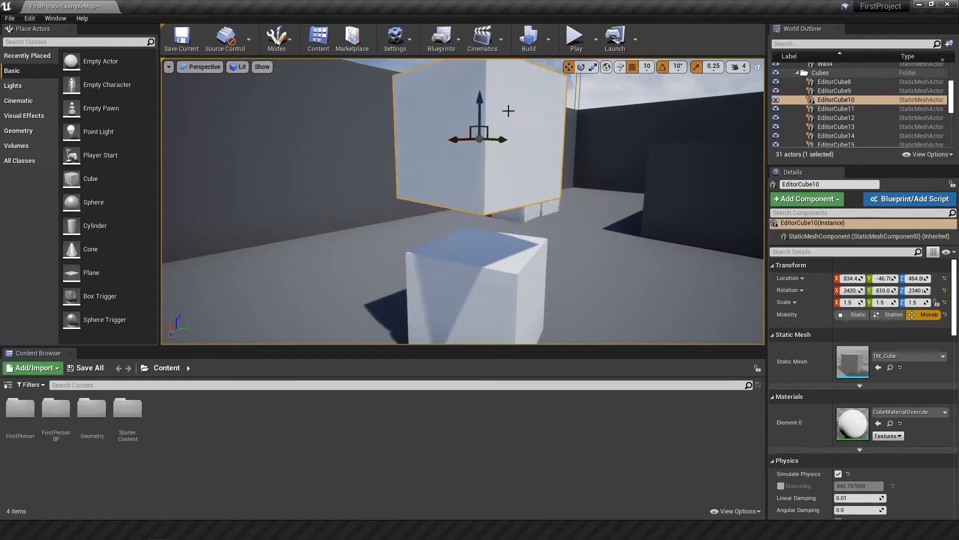
{"action": "left_click", "coordinate": [581, 67]}
{"action": "left_click_drag", "start_coordinate": [499, 79], "coordinate": [524, 165]}
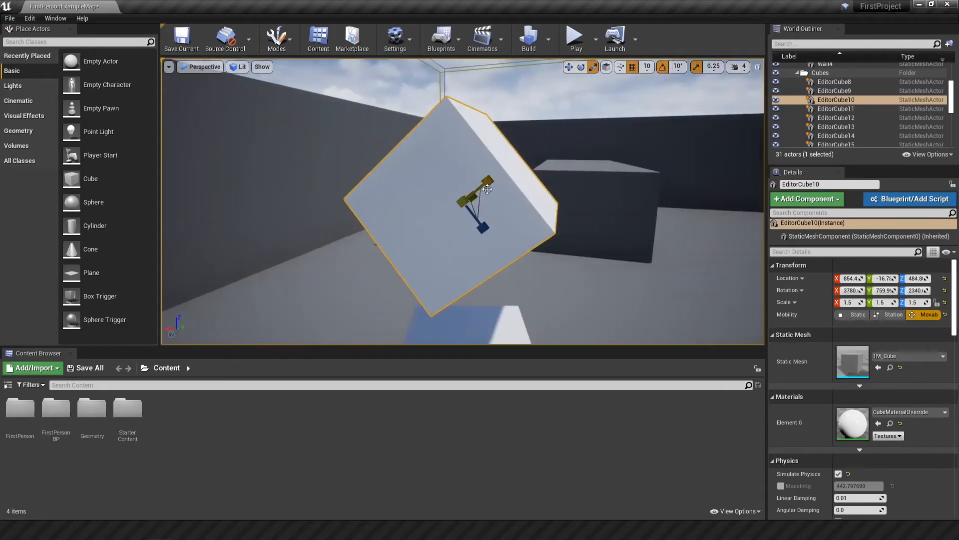
- Stretch and thin the floating cube into a long bar scaled 3.75 x 0.5 x 0.5, adjusting its rotation
{"action": "left_click_drag", "start_coordinate": [487, 184], "coordinate": [495, 186]}
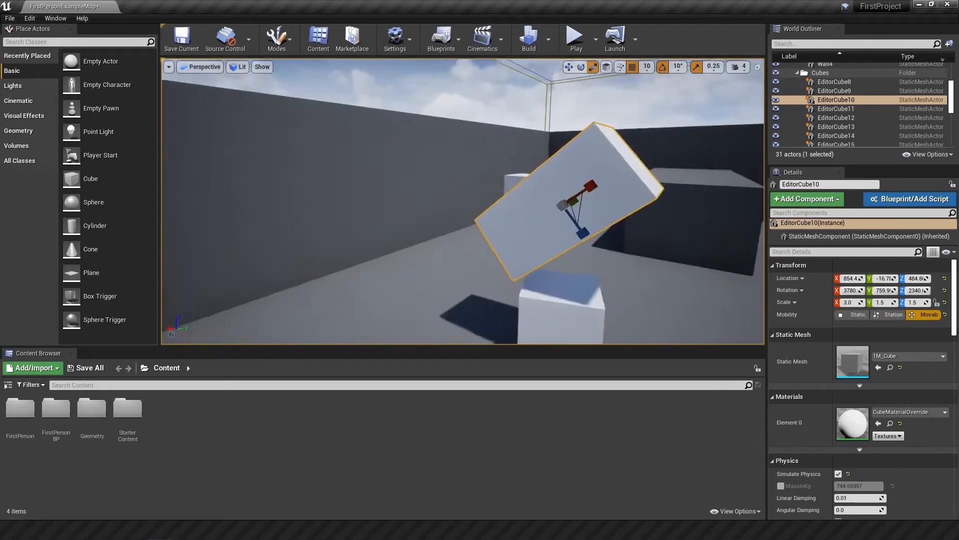
{"action": "mouse_move", "coordinate": [623, 114]}
{"action": "right_mouse_down"}
{"action": "mouse_move", "coordinate": [665, 120]}
{"action": "mouse_move", "coordinate": [617, 130]}
{"action": "mouse_move", "coordinate": [623, 114]}
{"action": "right_mouse_up"}
{"action": "left_click", "coordinate": [581, 67]}
{"action": "left_click_drag", "start_coordinate": [488, 122], "coordinate": [503, 135]}
{"action": "left_click", "coordinate": [593, 67]}
{"action": "left_click_drag", "start_coordinate": [470, 191], "coordinate": [472, 198]}
{"action": "left_click_drag", "start_coordinate": [469, 163], "coordinate": [481, 164]}
{"action": "right_click_drag", "start_coordinate": [587, 171], "coordinate": [590, 191]}
{"action": "mouse_move", "coordinate": [495, 200]}
{"action": "left_mouse_down"}
{"action": "mouse_move", "coordinate": [520, 200]}
{"action": "mouse_move", "coordinate": [486, 200]}
{"action": "left_mouse_up"}
- Rotate the bar so it slants diagonally over the middle cube and move it closer to the cube, at about Z 436
{"action": "left_click_drag", "start_coordinate": [387, 243], "coordinate": [461, 202], "text": "alt"}
{"action": "scroll", "coordinate": [461, 202], "scroll_direction": "up", "scroll_amount": 5}
{"action": "scroll", "coordinate": [461, 202], "scroll_direction": "down", "scroll_amount": 3}
{"action": "right_click_drag", "start_coordinate": [583, 220], "coordinate": [479, 237]}
{"action": "key", "text": "f"}
{"action": "left_click_drag", "start_coordinate": [462, 202], "coordinate": [461, 201]}
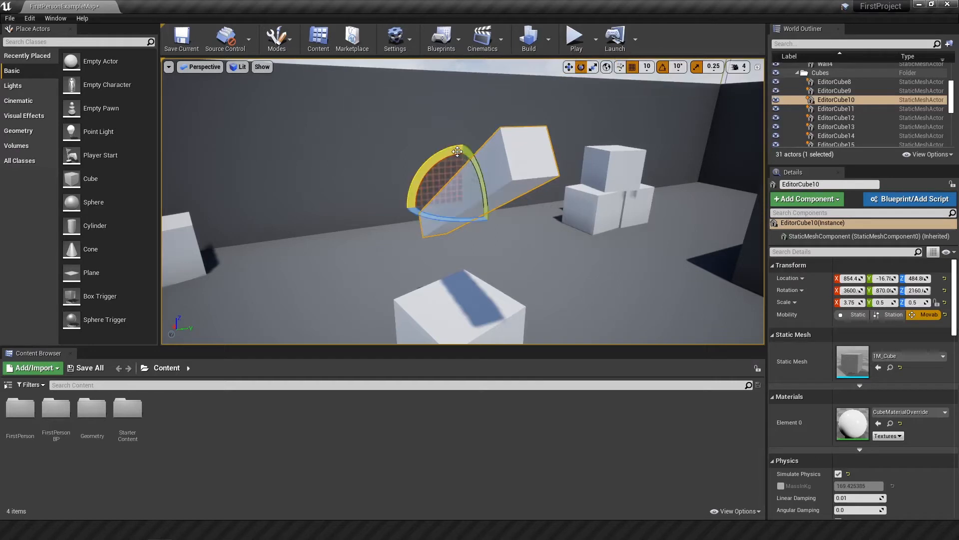
{"action": "left_click_drag", "start_coordinate": [485, 219], "coordinate": [549, 228]}
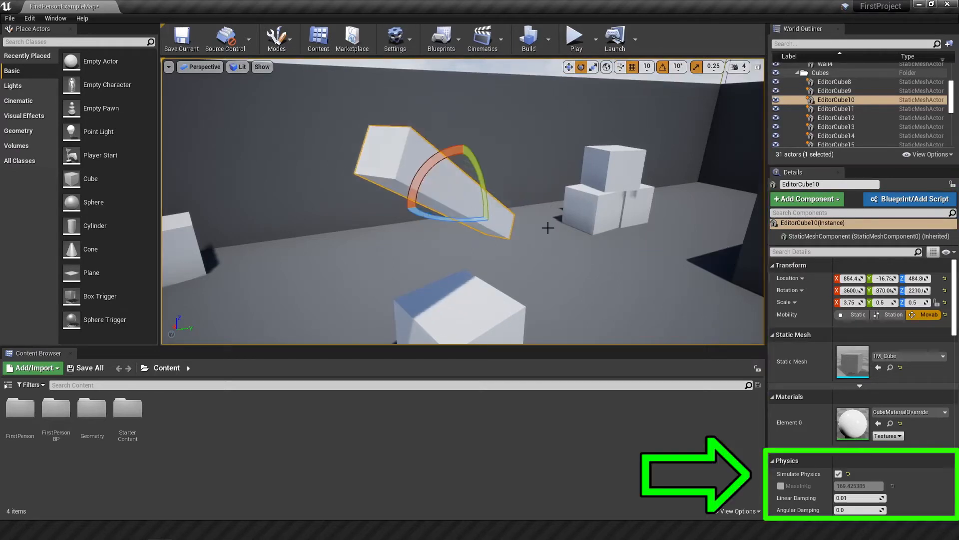
{"action": "left_click_drag", "start_coordinate": [463, 202], "coordinate": [496, 238]}
- Play the level repeatedly to watch how the bar falls onto the cube, stopping each run
{"action": "right_click_drag", "start_coordinate": [496, 237], "coordinate": [720, 230]}
{"action": "left_click", "coordinate": [577, 43]}
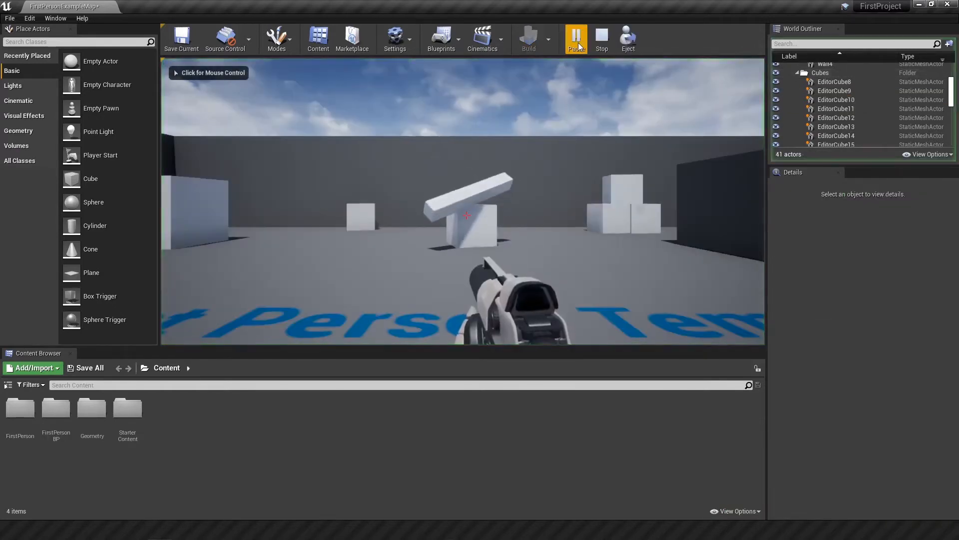
{"action": "left_click", "coordinate": [625, 37]}
{"action": "left_click", "coordinate": [628, 38]}
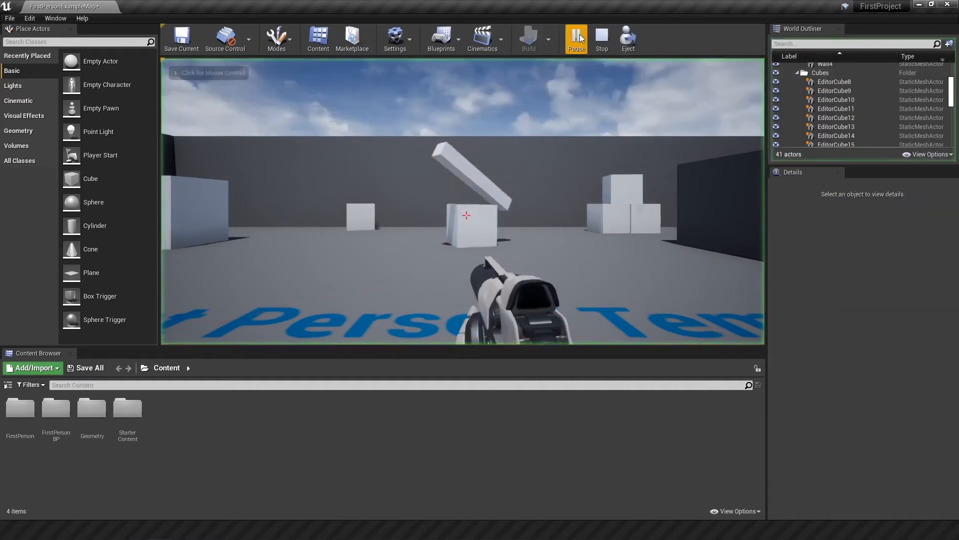
{"action": "left_click", "coordinate": [606, 40]}
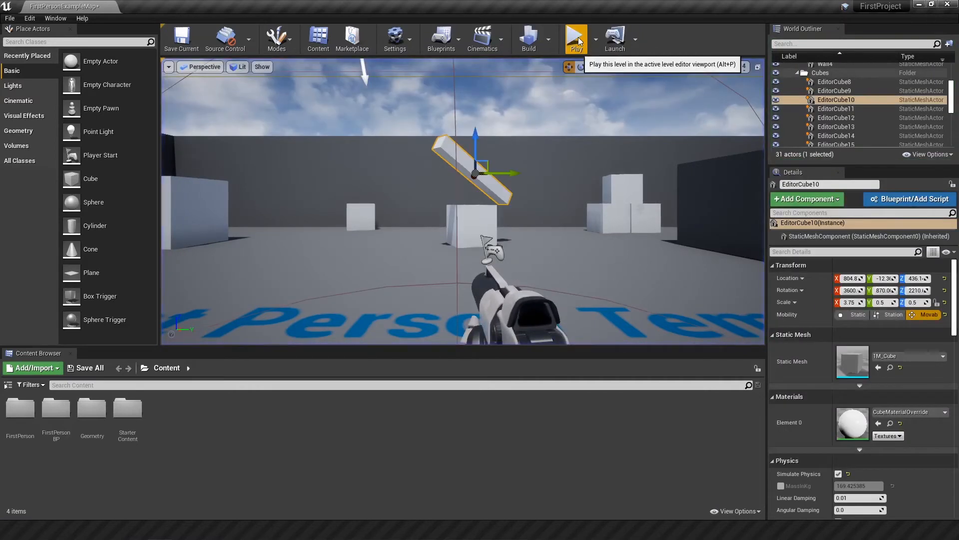
{"action": "left_click", "coordinate": [578, 42]}
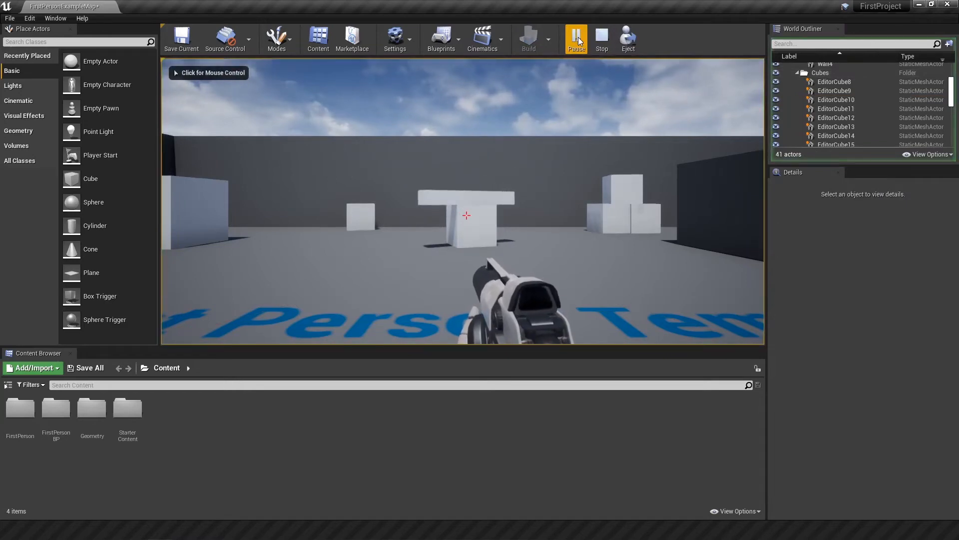
{"action": "left_click", "coordinate": [606, 40]}
- Move the small back-left cube in front of the bar and rotate it by 10 degrees around its vertical axis
{"action": "scroll", "coordinate": [439, 192], "scroll_direction": "up", "scroll_amount": 4}
{"action": "key", "text": "f"}
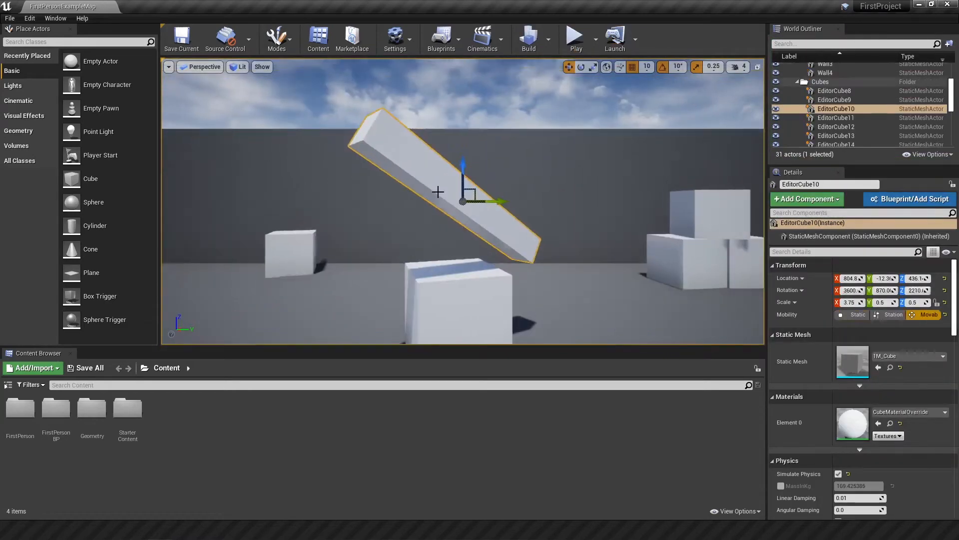
{"action": "scroll", "coordinate": [438, 192], "scroll_direction": "down", "scroll_amount": 3}
{"action": "left_click", "coordinate": [327, 243]}
{"action": "left_click_drag", "start_coordinate": [342, 242], "coordinate": [515, 293]}
{"action": "left_click", "coordinate": [582, 67]}
{"action": "left_click_drag", "start_coordinate": [514, 260], "coordinate": [513, 293], "text": "alt"}
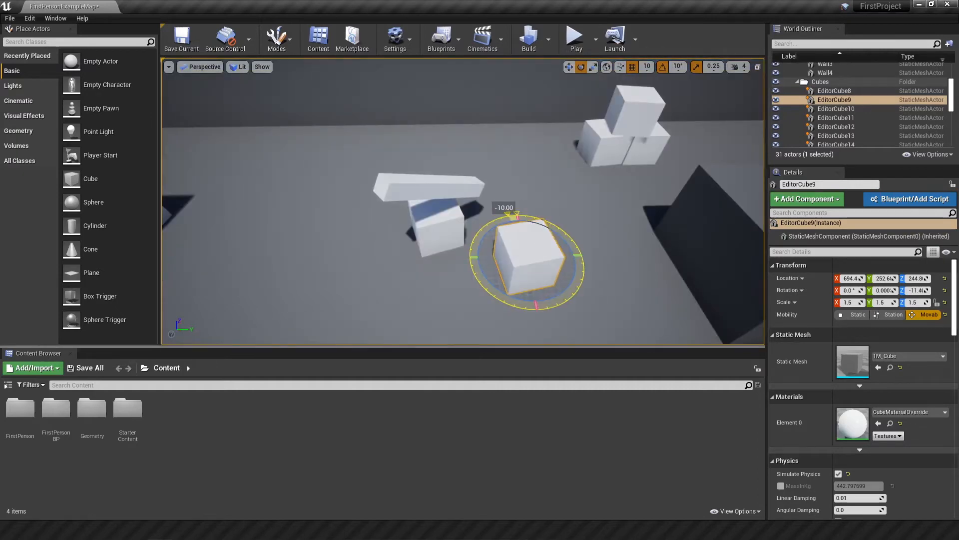
- Shift the cube towards the large dark block, tilt it about 30 degrees and stretch it to Y scale 6.0 as a ramp
{"action": "key", "text": "w"}
{"action": "left_click_drag", "start_coordinate": [537, 252], "coordinate": [628, 244]}
{"action": "key", "text": "ctrl+z"}
{"action": "left_click_drag", "start_coordinate": [553, 254], "coordinate": [595, 274]}
{"action": "left_click", "coordinate": [581, 67]}
{"action": "right_click_drag", "start_coordinate": [650, 272], "coordinate": [720, 290]}
{"action": "left_click", "coordinate": [599, 120]}
{"action": "left_click", "coordinate": [593, 67]}
{"action": "left_click", "coordinate": [445, 218]}
{"action": "left_click_drag", "start_coordinate": [467, 209], "coordinate": [681, 136]}
{"action": "key", "text": "e"}
{"action": "key", "text": "f"}
{"action": "left_click", "coordinate": [407, 157]}
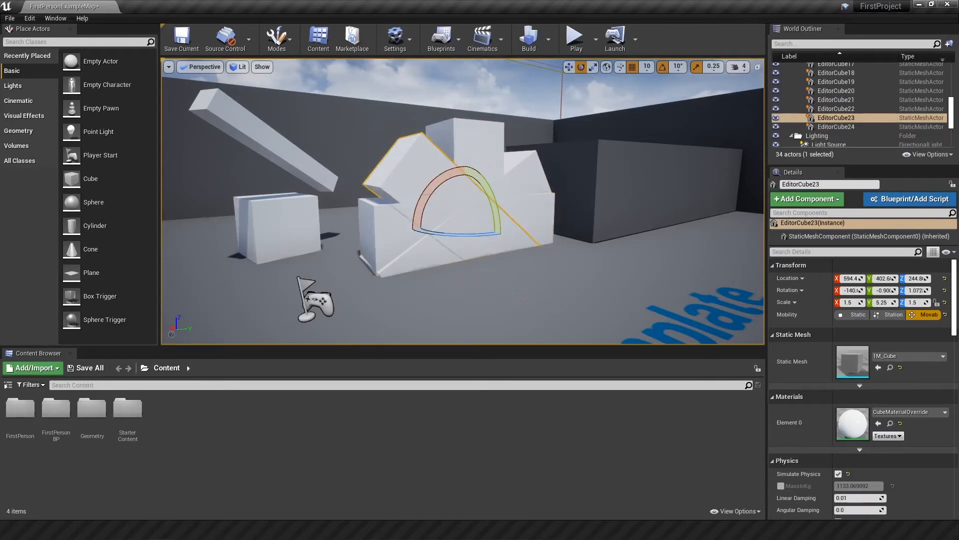
{"action": "left_click", "coordinate": [476, 140]}
{"action": "left_click", "coordinate": [524, 173]}
{"action": "left_click", "coordinate": [536, 212]}
{"action": "left_click", "coordinate": [616, 223]}
{"action": "key", "text": "ctrl+z"}
{"action": "key", "text": "ctrl+z"}
{"action": "key", "text": "ctrl+z"}
{"action": "key", "text": "ctrl+z"}
{"action": "key", "text": "ctrl+z"}
{"action": "key", "text": "ctrl+z"}
{"action": "key", "text": "ctrl+z"}
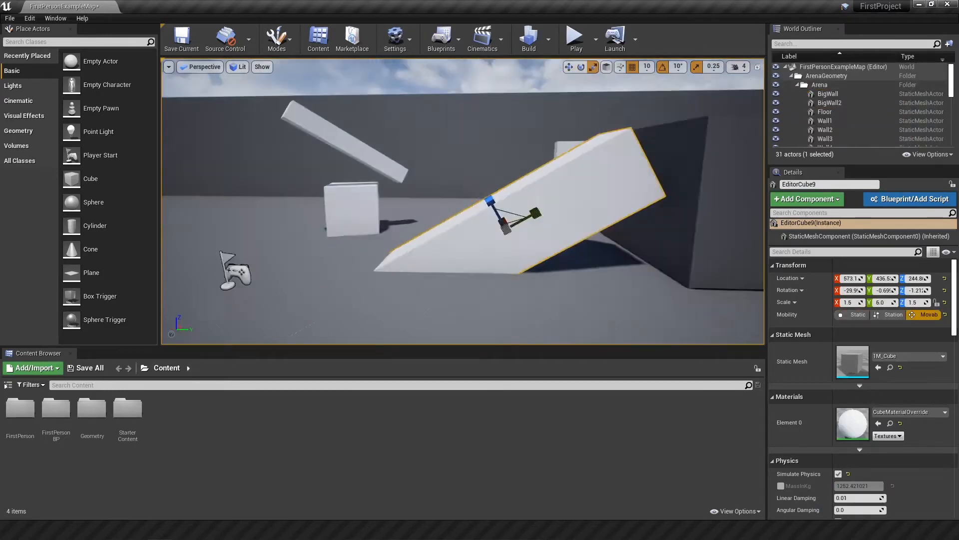
- Move the ramp against the dark block at about Y 516 and lengthen it to Y scale 7.0
{"action": "right_click_drag", "start_coordinate": [525, 190], "coordinate": [575, 193]}
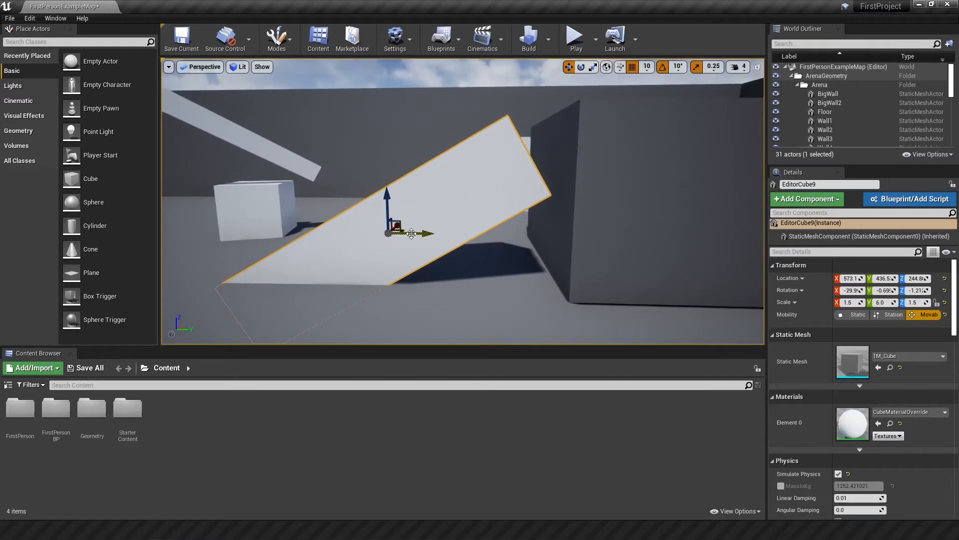
{"action": "left_click_drag", "start_coordinate": [412, 234], "coordinate": [456, 237]}
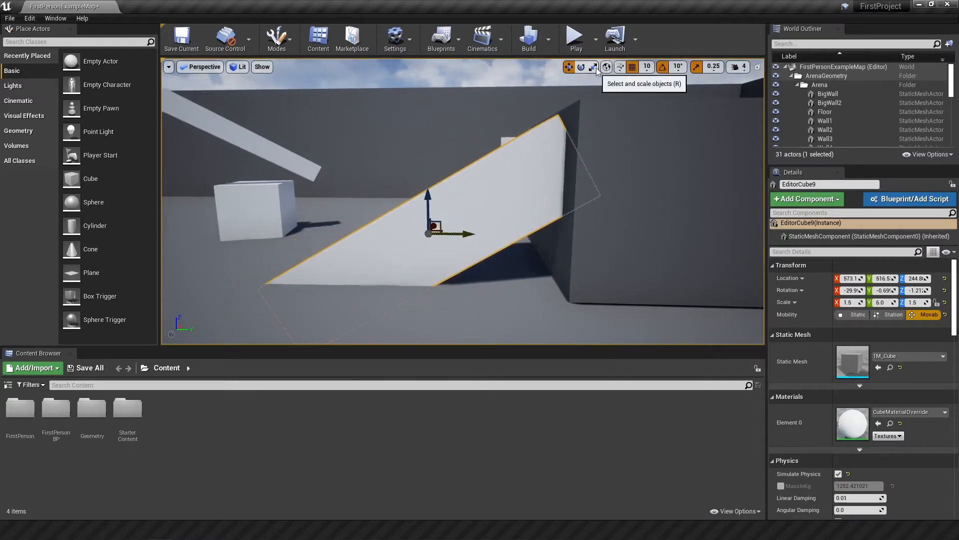
{"action": "right_click_drag", "start_coordinate": [350, 160], "coordinate": [395, 173]}
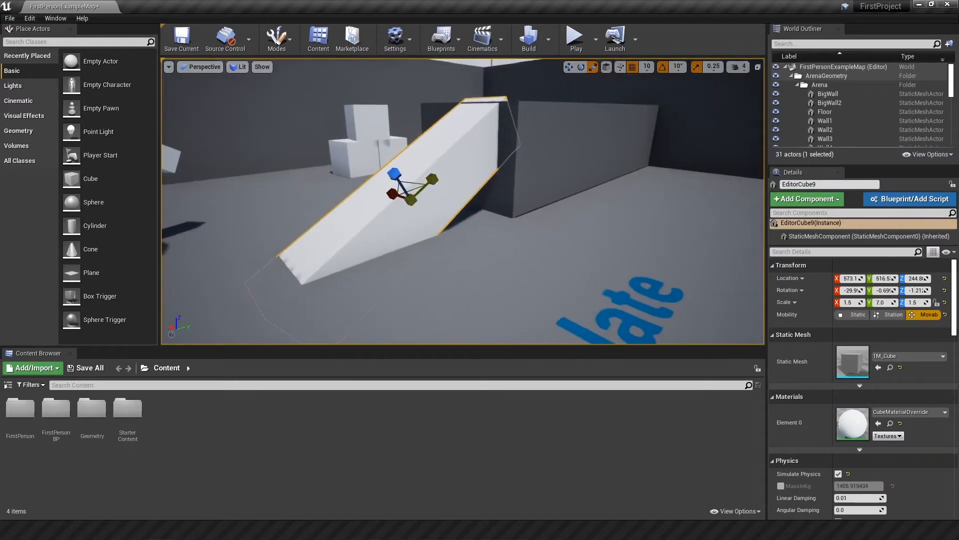
- Play-test the level twice to check how the ramp behaves with physics simulated
{"action": "left_click", "coordinate": [576, 38]}
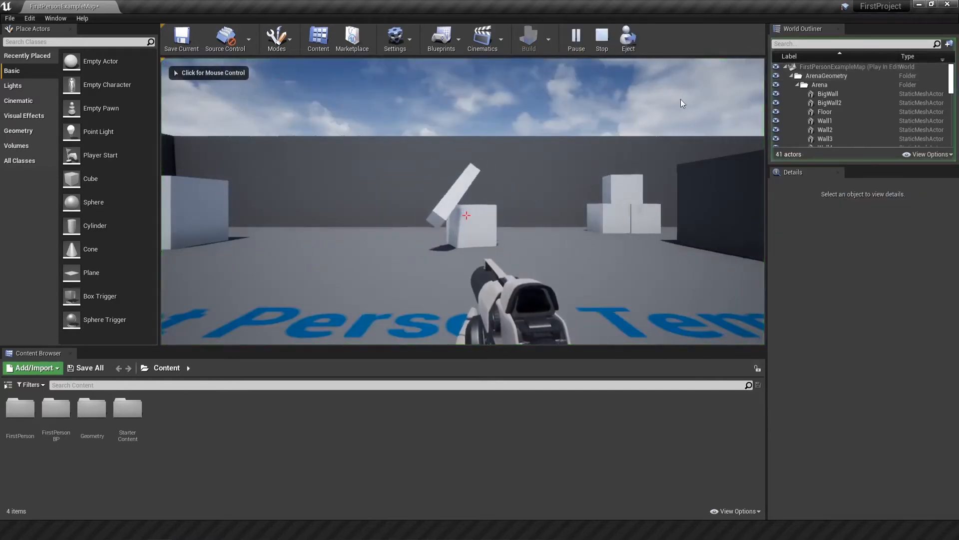
{"action": "left_click", "coordinate": [596, 150]}
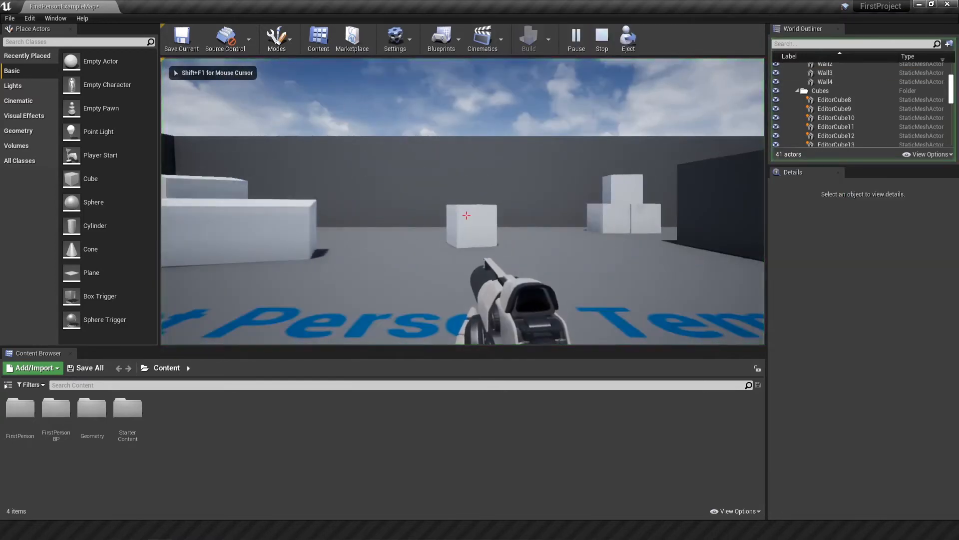
{"action": "left_click", "coordinate": [446, 150]}
{"action": "key", "text": "Escape"}
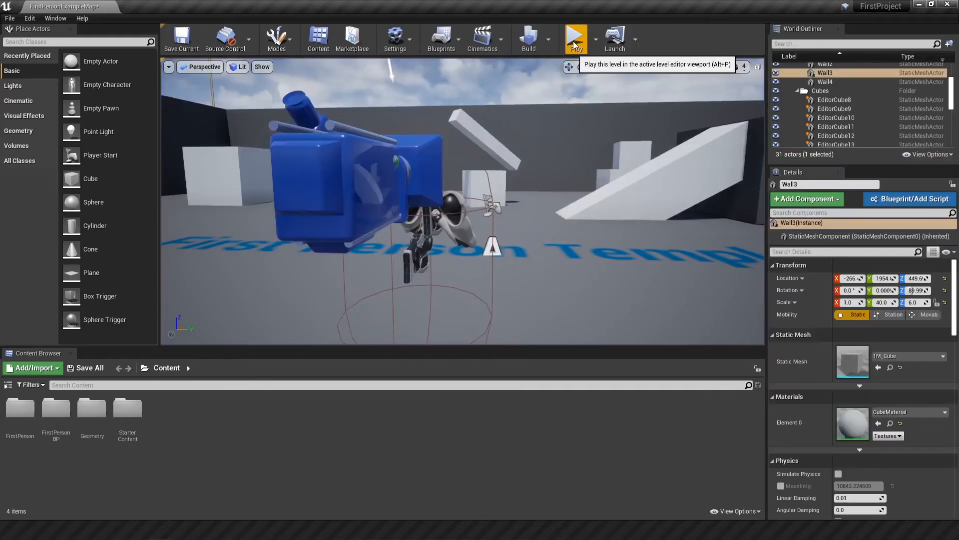
{"action": "left_click", "coordinate": [575, 45]}
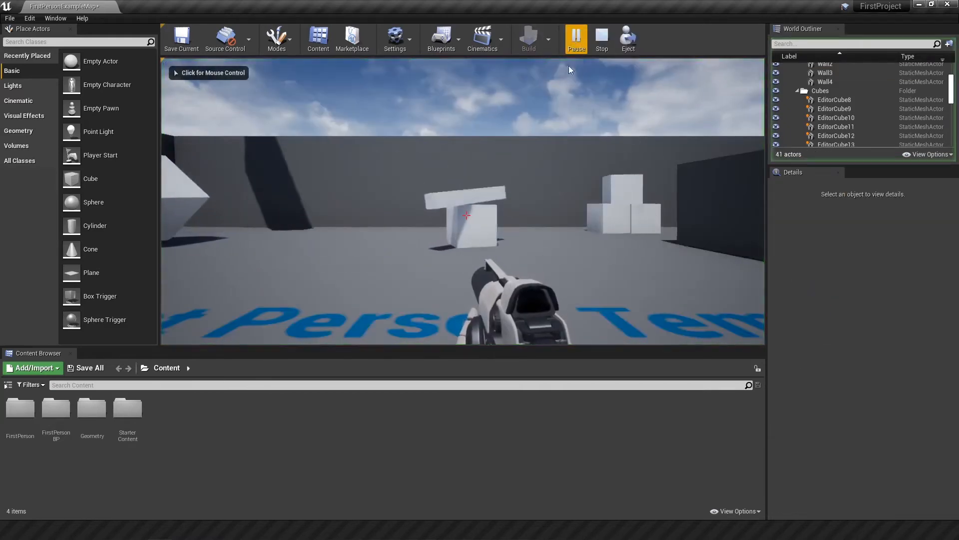
{"action": "left_click", "coordinate": [465, 200]}
{"action": "left_click", "coordinate": [466, 214]}
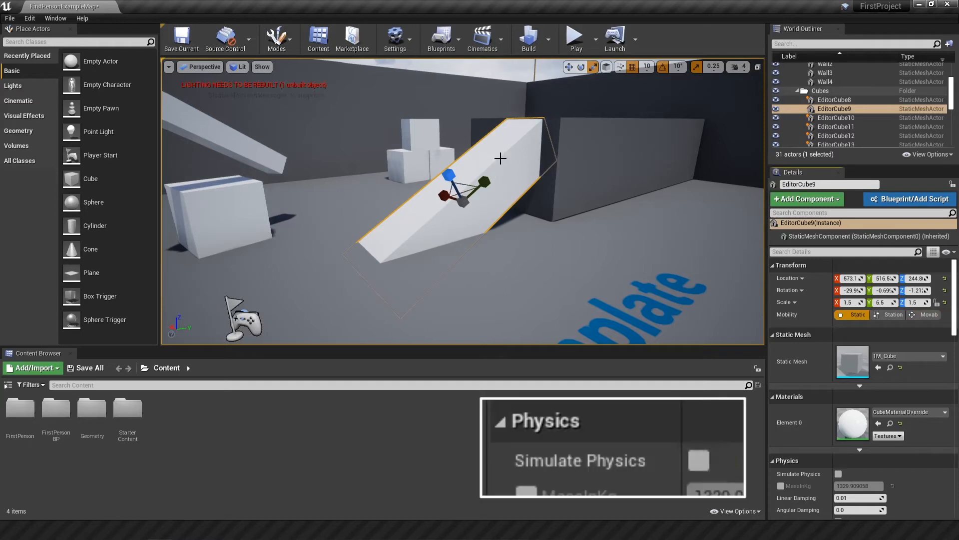
- Play the level and walk up the static ramp to test it, then end the play session
{"action": "left_click", "coordinate": [578, 40]}
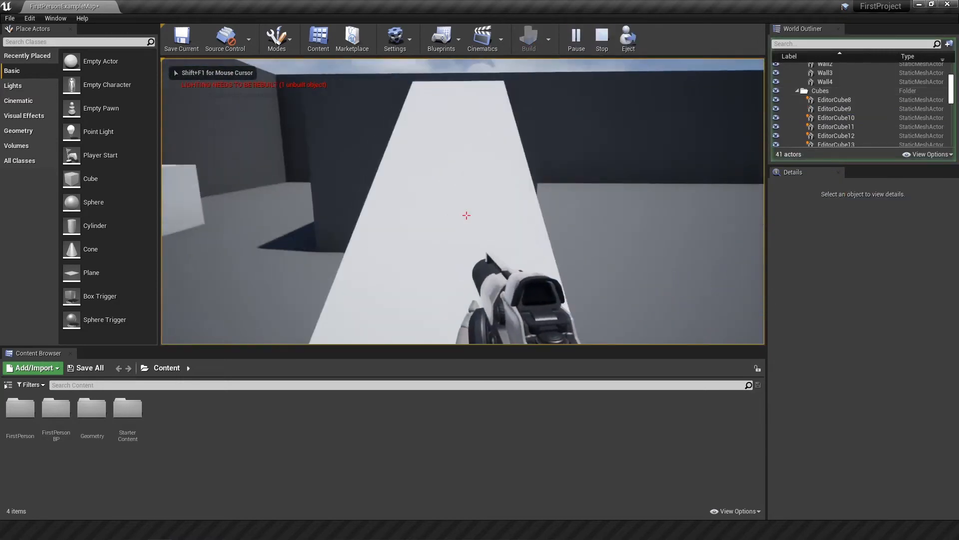
{"action": "key", "text": "w"}
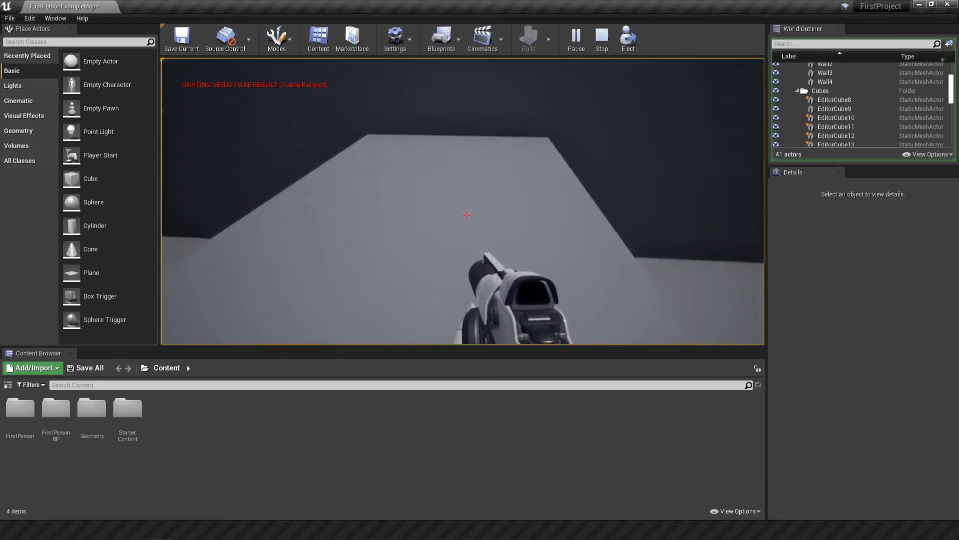
{"action": "key", "text": "w"}
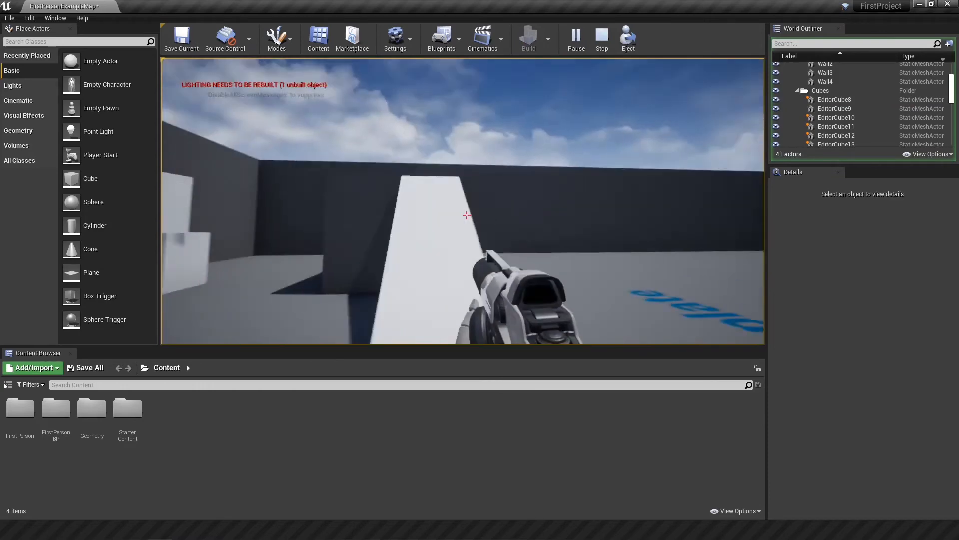
{"action": "key", "text": "Escape"}
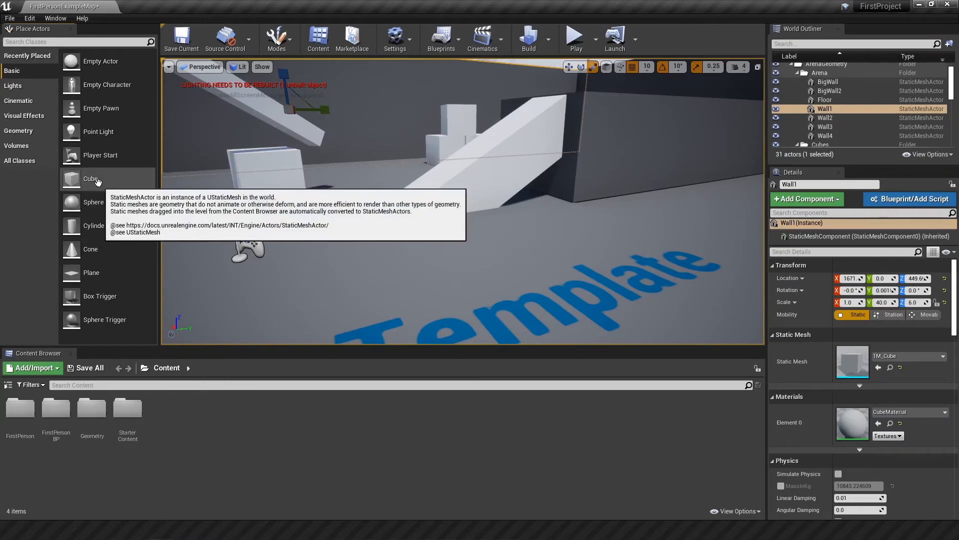
- Add a new cube beside the dark block and scale it to 5.25 x 4.0 x 1.0 as a platform
{"action": "left_click_drag", "start_coordinate": [100, 181], "coordinate": [527, 175]}
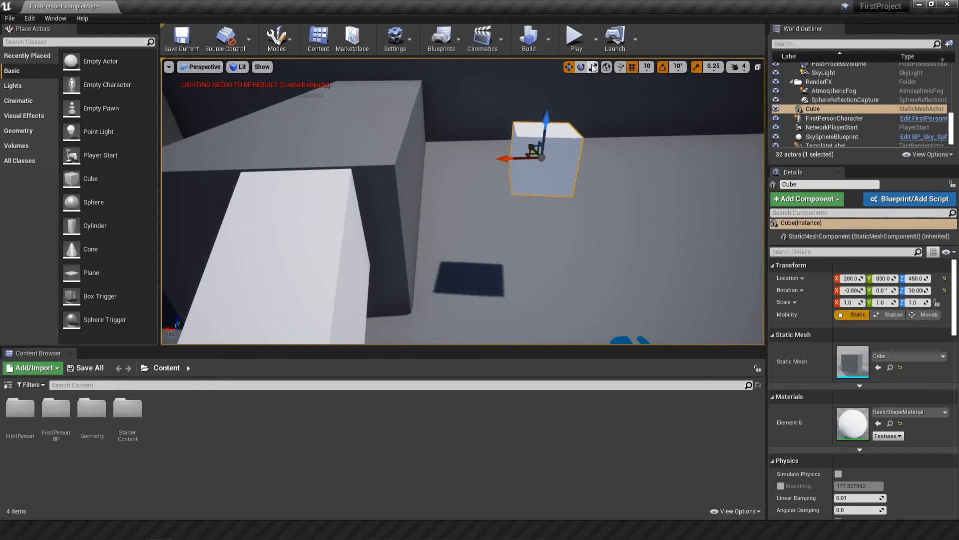
{"action": "key", "text": "r"}
{"action": "left_click_drag", "start_coordinate": [508, 156], "coordinate": [439, 158]}
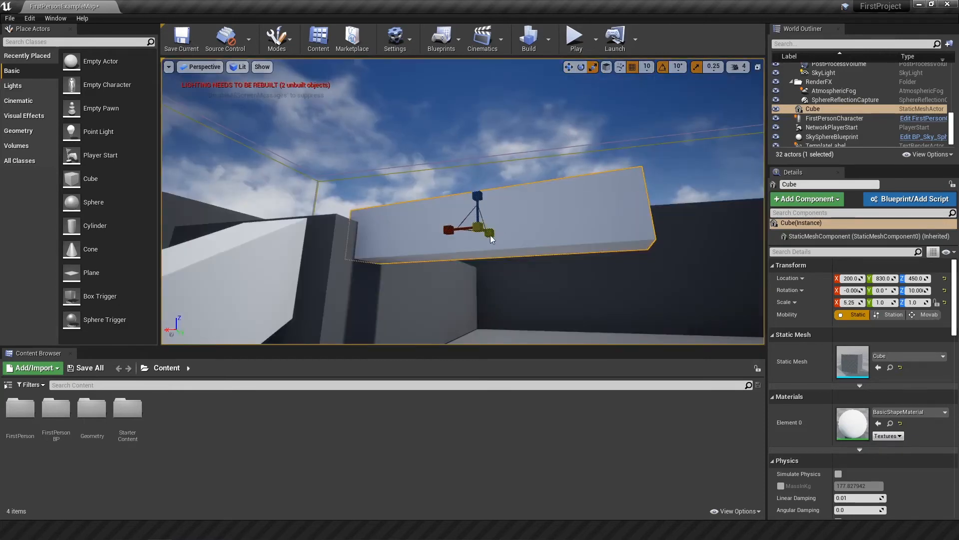
{"action": "left_click_drag", "start_coordinate": [491, 238], "coordinate": [569, 67]}
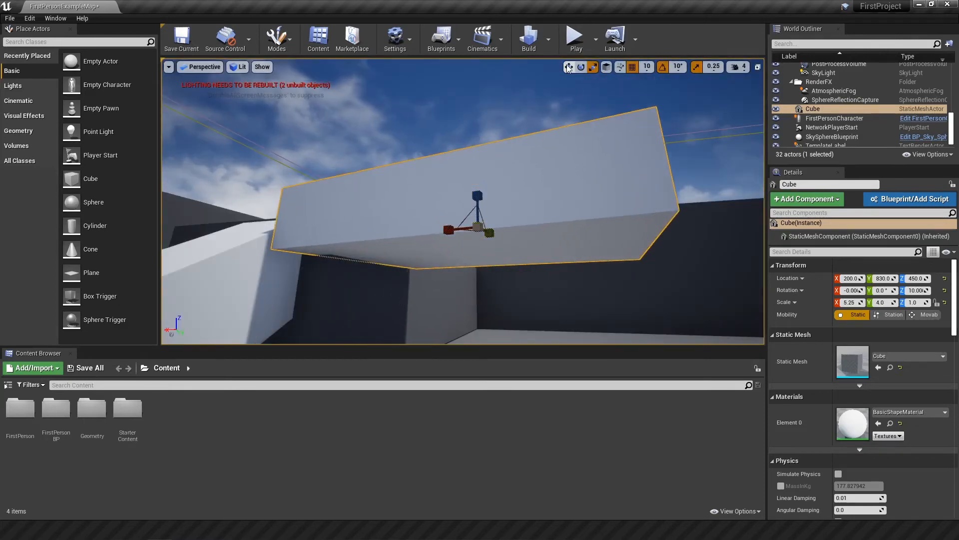
- Straighten the platform to 0 degrees rotation and position it at X -20, Y 970, Z 420
{"action": "left_click_drag", "start_coordinate": [486, 235], "coordinate": [496, 244]}
{"action": "key", "text": "e"}
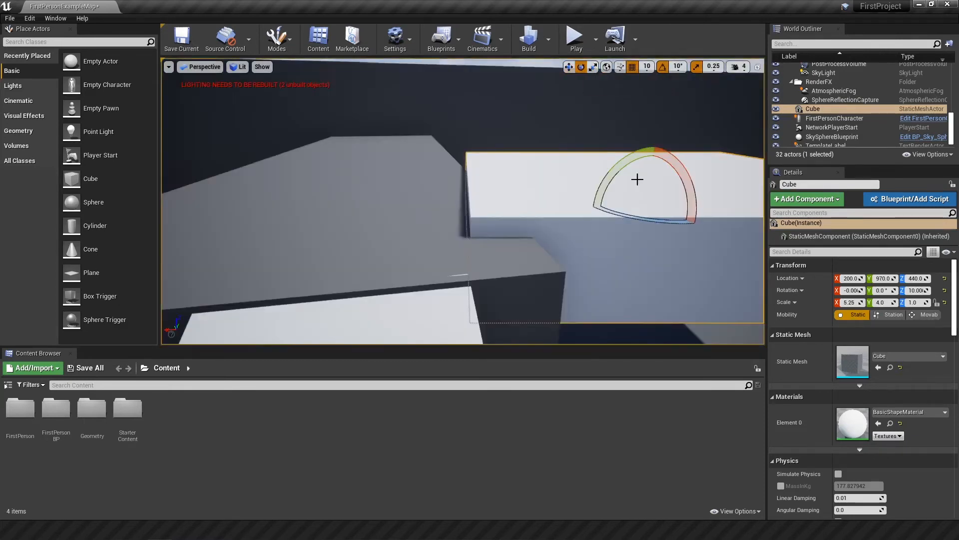
{"action": "key", "text": "w"}
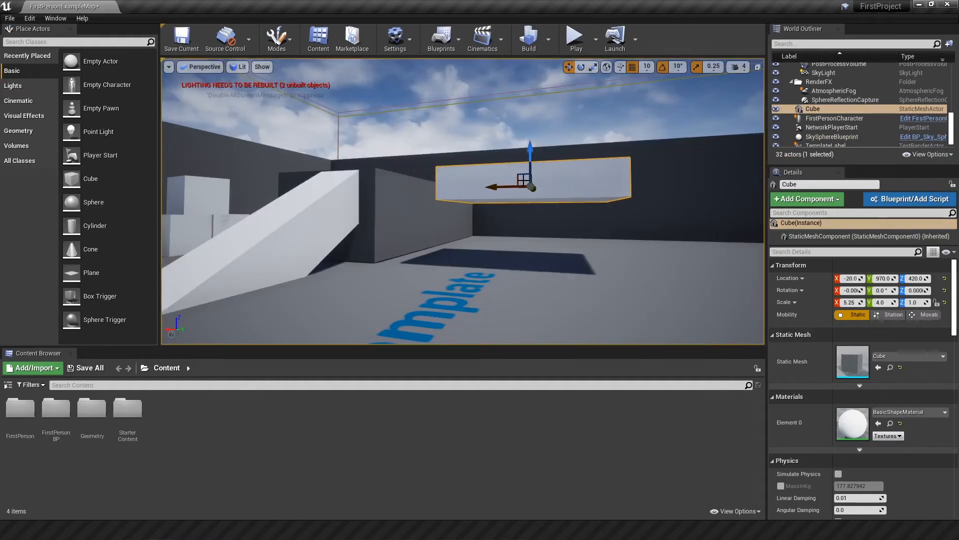
- Play the level, walk up the ramp and jump onto the new platform
{"action": "left_click", "coordinate": [574, 38]}
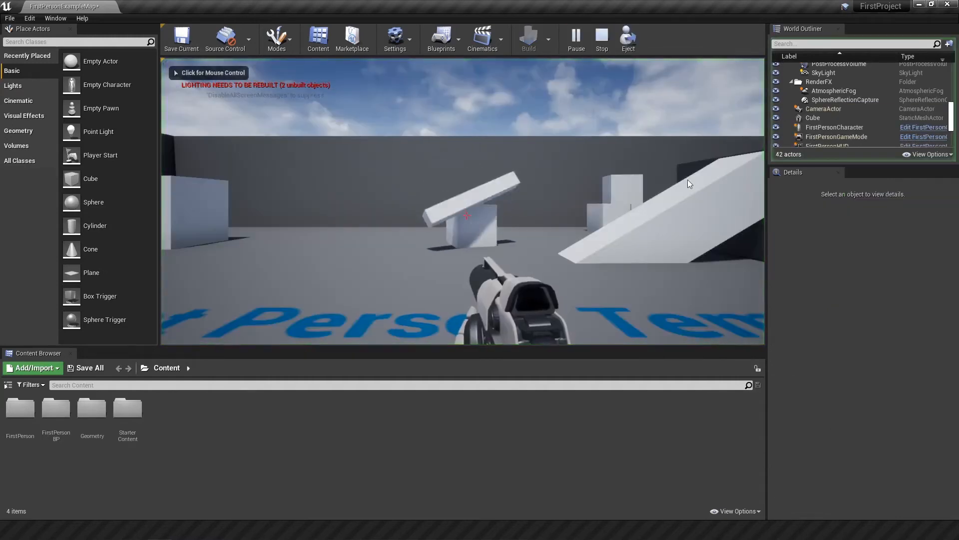
{"action": "key", "text": "w"}
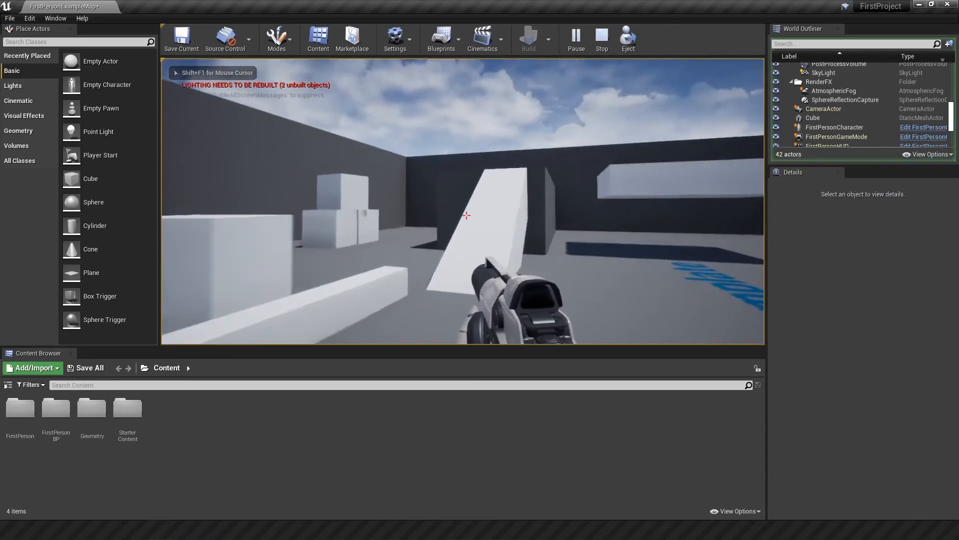
{"action": "key", "text": "w"}
{"action": "key", "text": "space"}
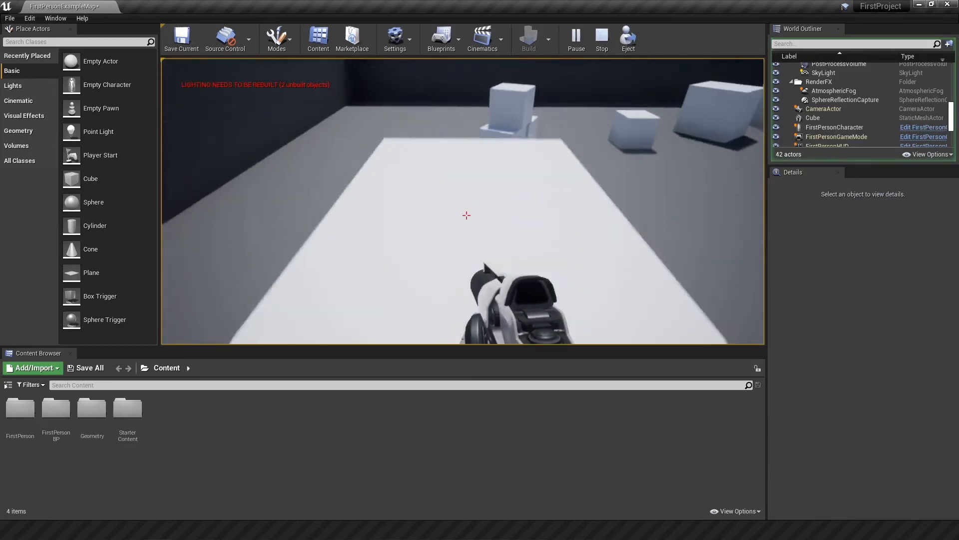
- Walk on past the ramp to view the raised platform from the floor, then end the play session
{"action": "key", "text": "w"}
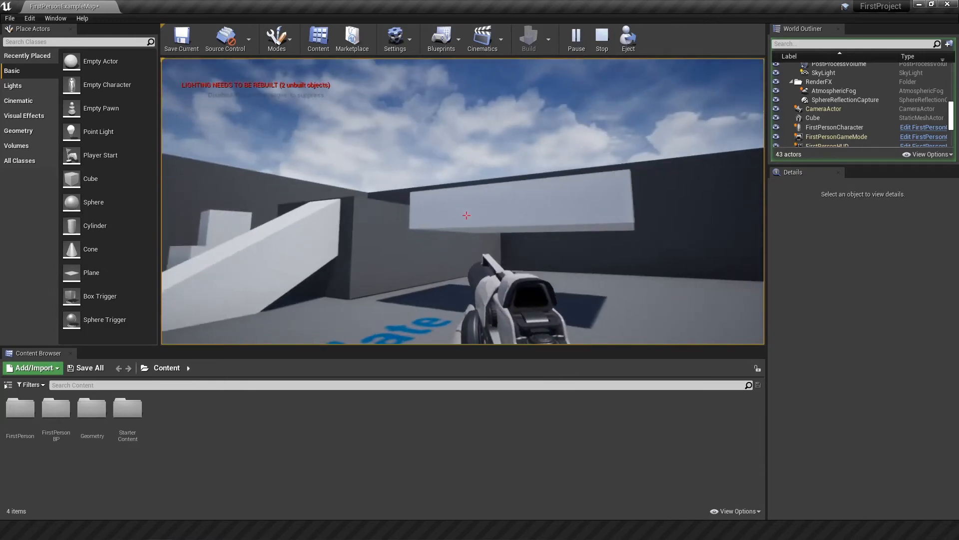
{"action": "key", "text": "Escape"}
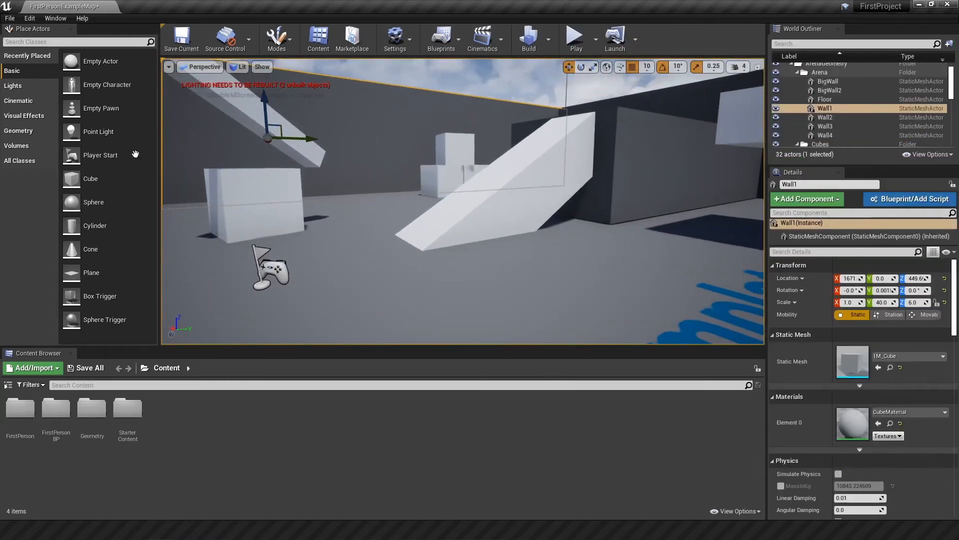
- Add a cube near the foot of the ramp, raise it to Z 230 and flatten its Z scale to 0.0
{"action": "left_click_drag", "start_coordinate": [71, 178], "coordinate": [381, 306]}
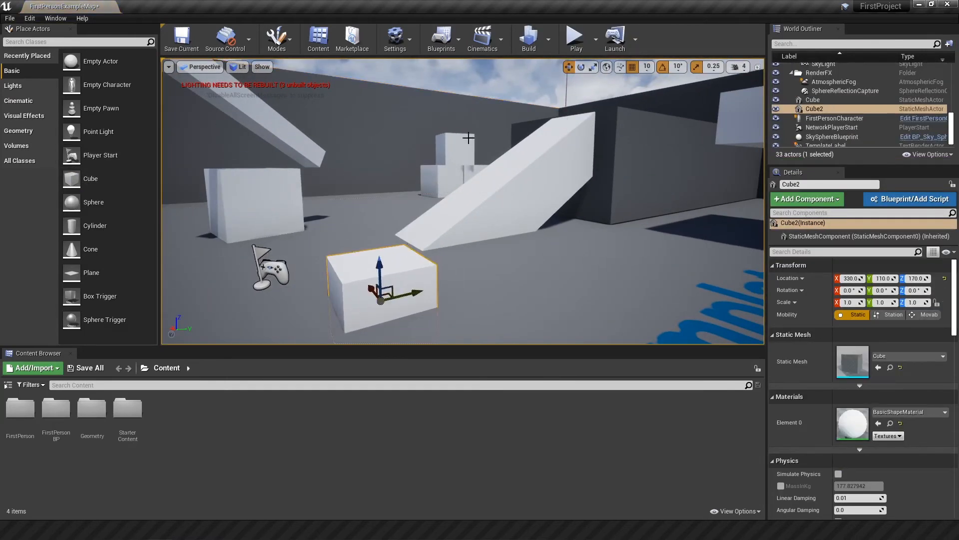
{"action": "left_click_drag", "start_coordinate": [379, 270], "coordinate": [380, 223]}
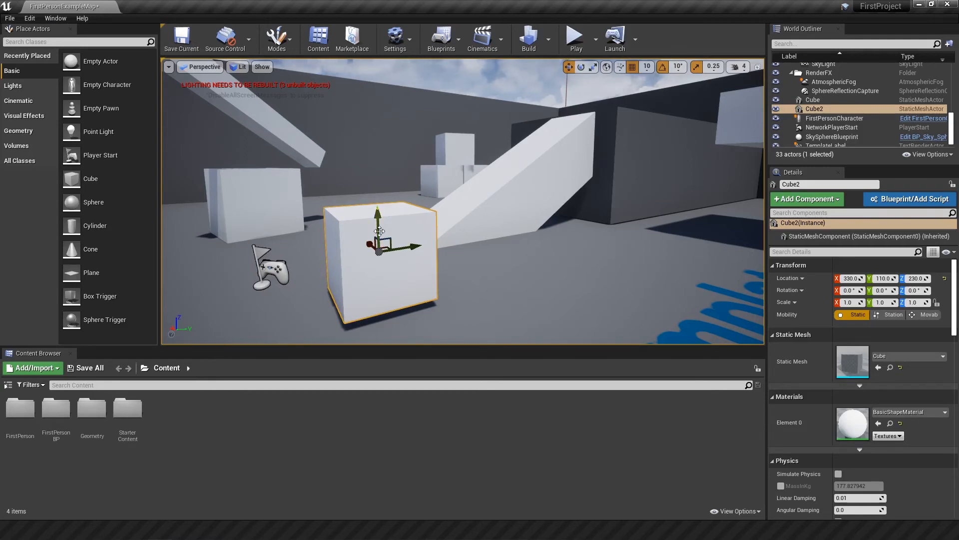
{"action": "left_click_drag", "start_coordinate": [373, 221], "coordinate": [372, 245]}
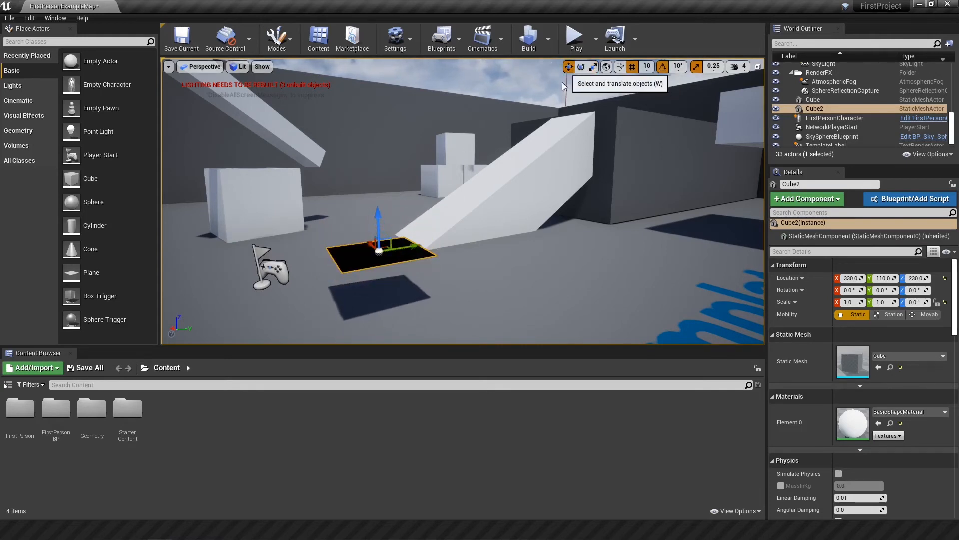
- Play the level, move around the flattened cube and fire projectiles toward it from several positions
{"action": "left_click", "coordinate": [574, 37]}
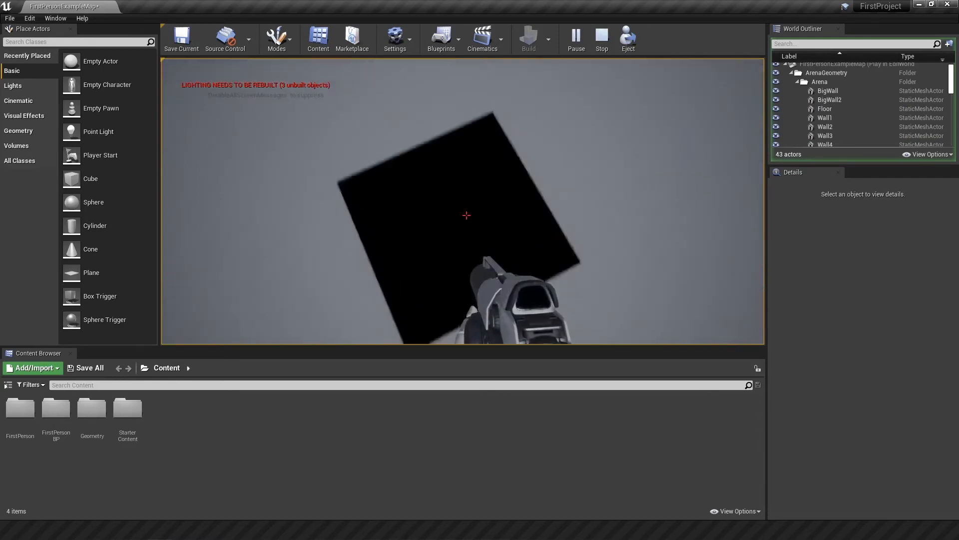
{"action": "key", "text": "s"}
{"action": "left_click", "coordinate": [466, 215]}
{"action": "left_click", "coordinate": [466, 215]}
{"action": "left_click", "coordinate": [466, 215]}
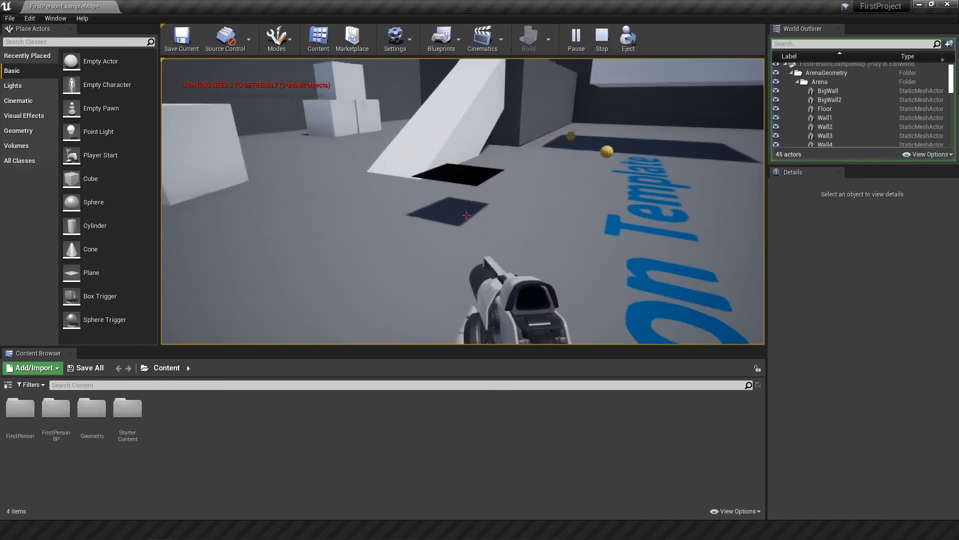
{"action": "key", "text": "w"}
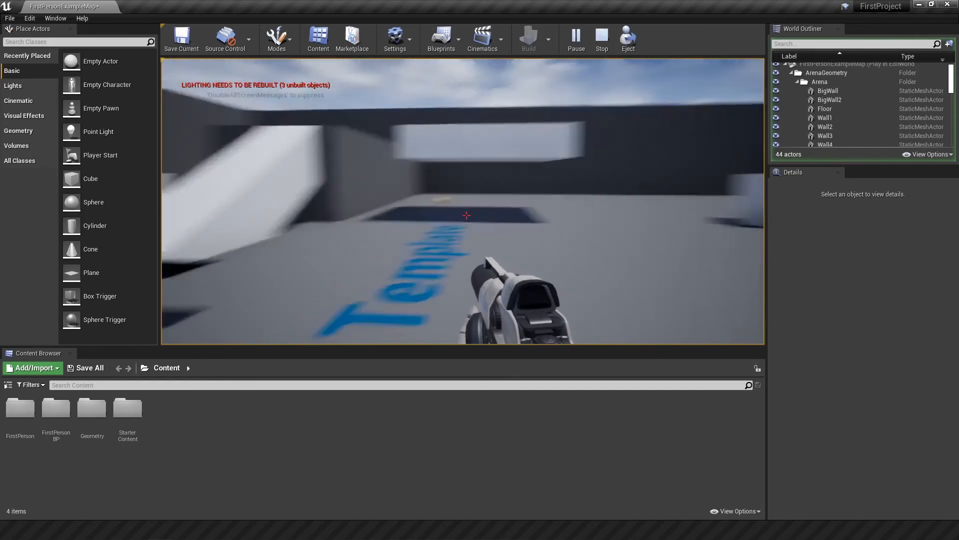
{"action": "left_click", "coordinate": [466, 215]}
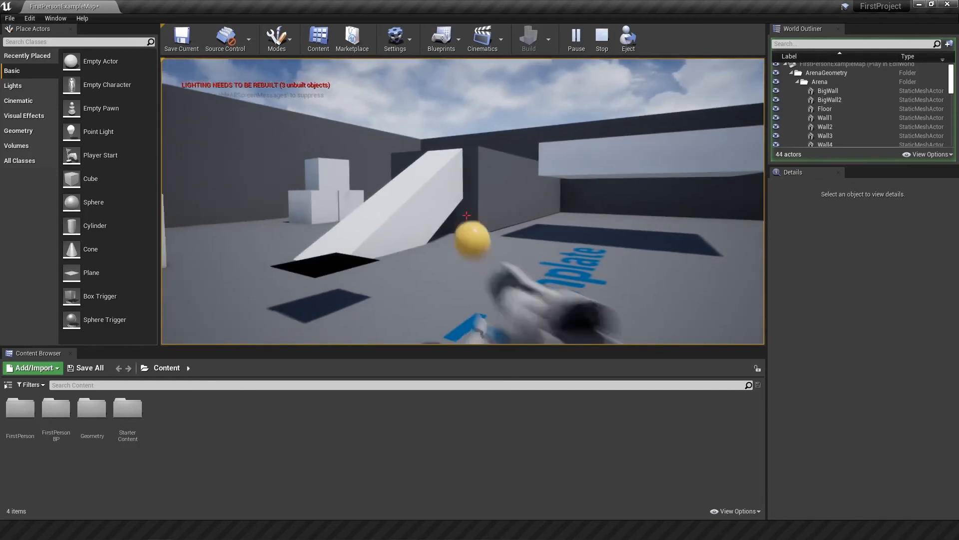
{"action": "key", "text": "a"}
{"action": "key", "text": "a"}
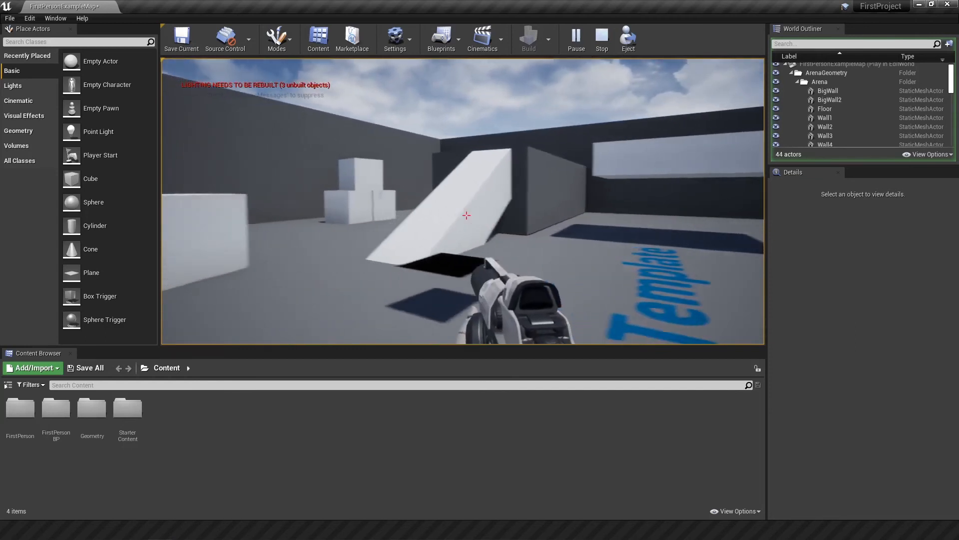
{"action": "key", "text": "d"}
{"action": "key", "text": "w"}
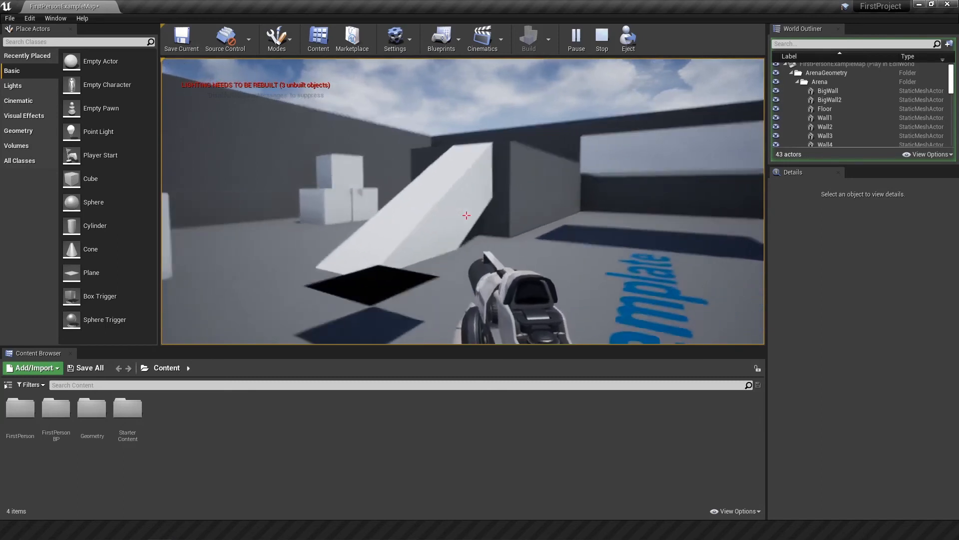
{"action": "left_click", "coordinate": [467, 215]}
{"action": "key", "text": "a"}
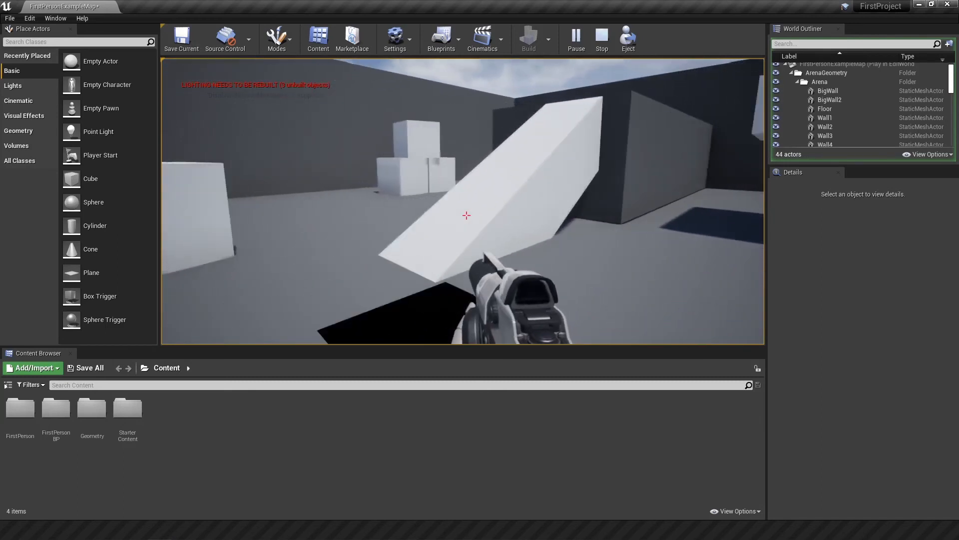
{"action": "left_click", "coordinate": [466, 215]}
{"action": "key", "text": "a"}
{"action": "key", "text": "a"}
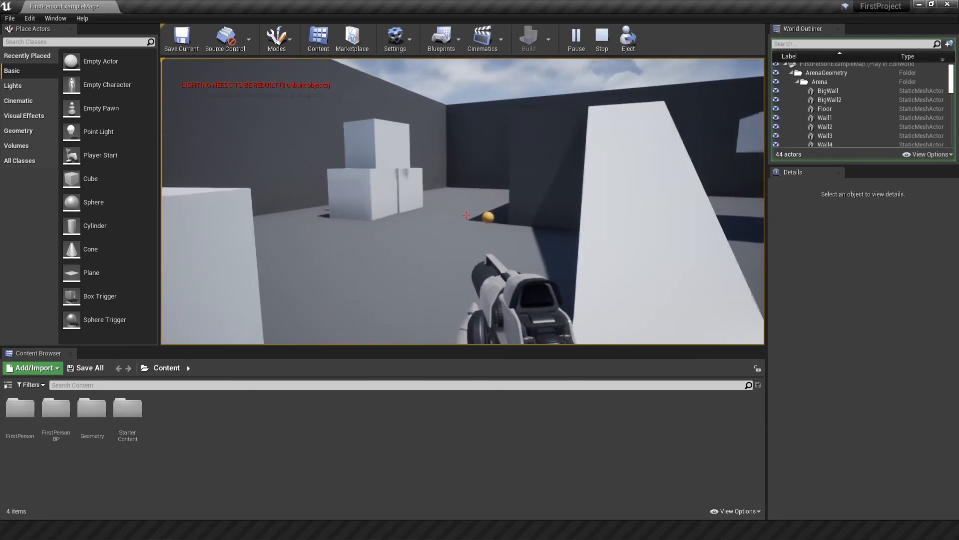
{"action": "key", "text": "s"}
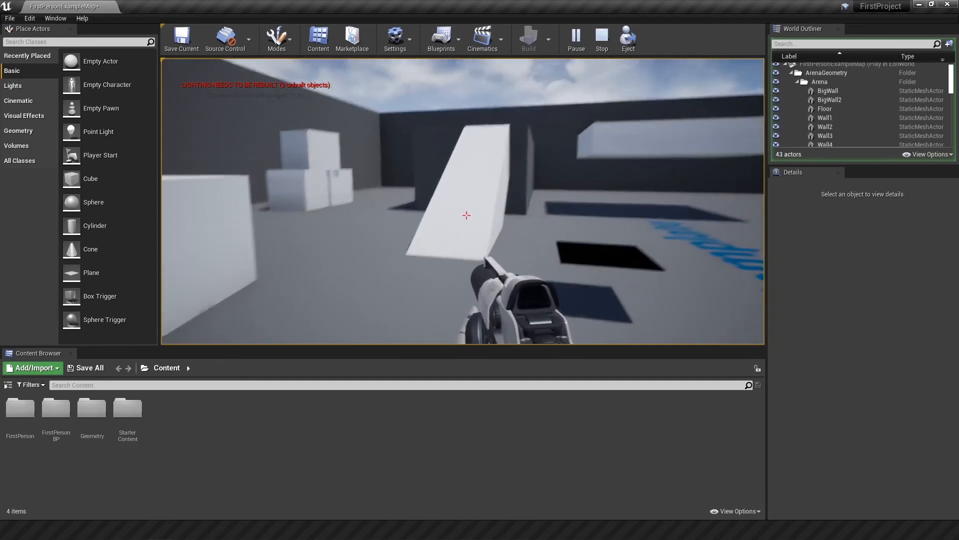
{"action": "left_click", "coordinate": [466, 215]}
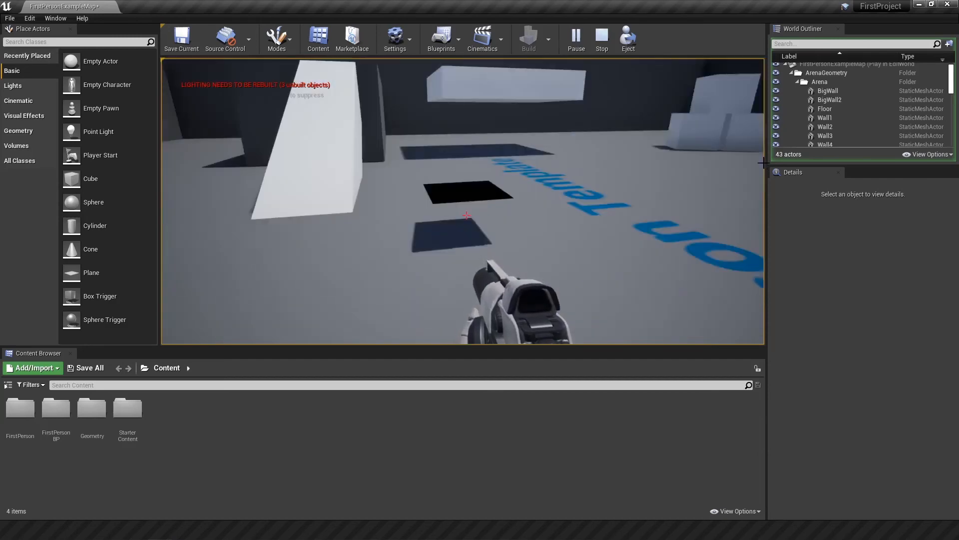
- End the play session and save the current level
{"action": "key", "text": "Escape"}
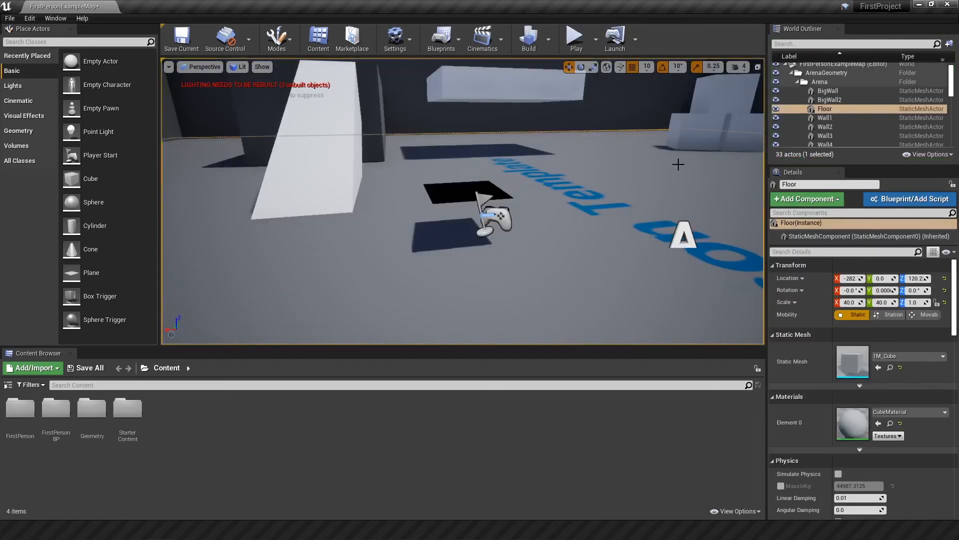
{"action": "left_click", "coordinate": [182, 40]}
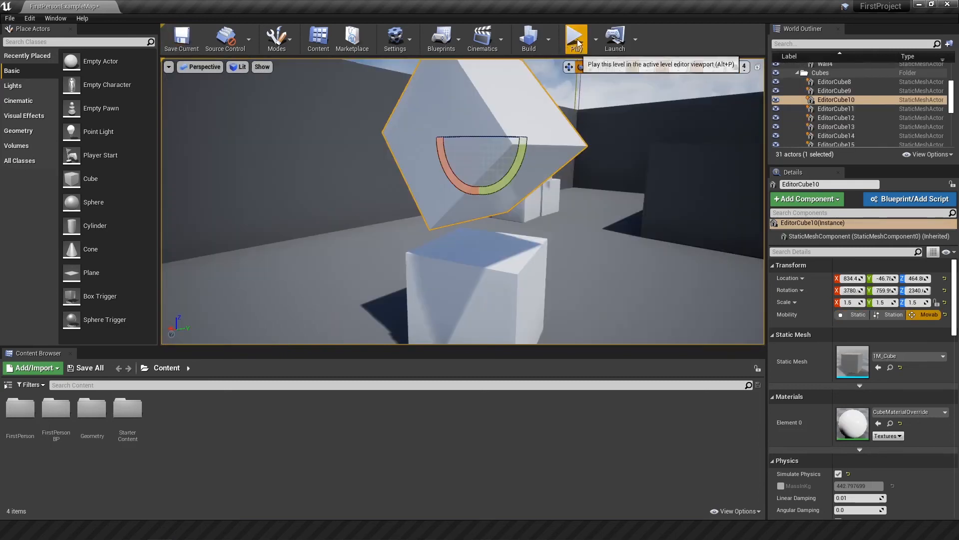
- Play the level briefly to check the tilted, enlarged cube, then end the session and look around the arena
{"action": "left_click", "coordinate": [575, 44]}
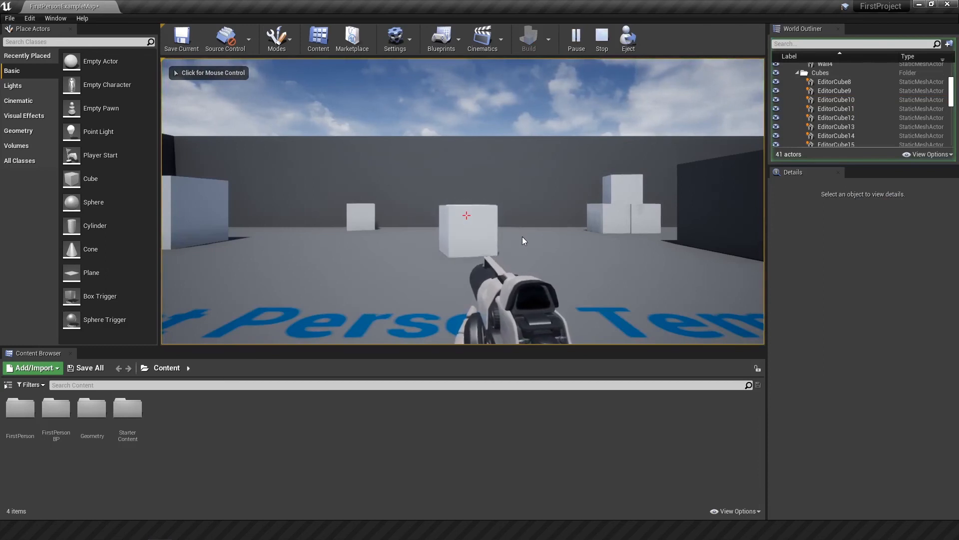
{"action": "key", "text": "Escape"}
{"action": "left_click_drag", "start_coordinate": [495, 152], "coordinate": [489, 203]}
{"action": "right_click_drag", "start_coordinate": [488, 202], "coordinate": [440, 100]}
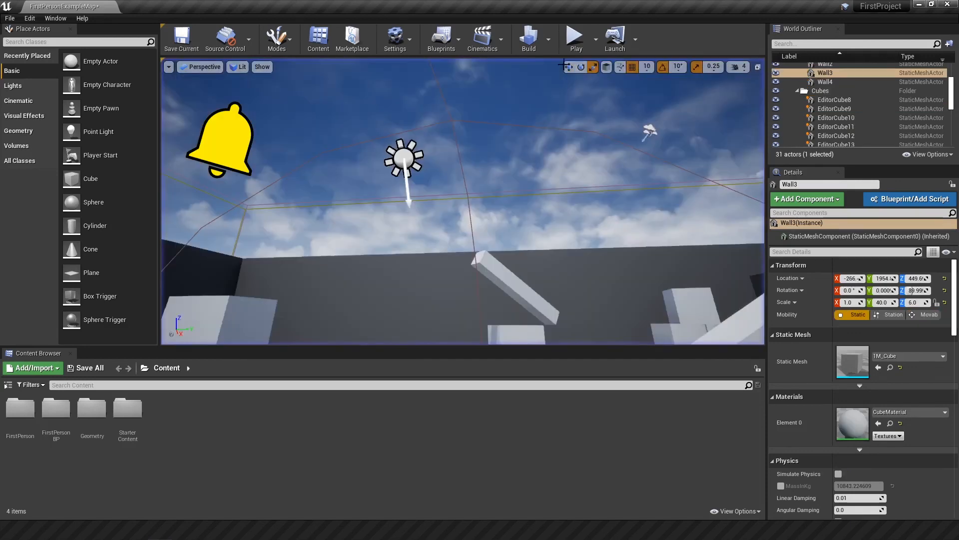
- Play the level again and look around the arena and its cubes from the player's view
{"action": "left_click", "coordinate": [575, 38]}
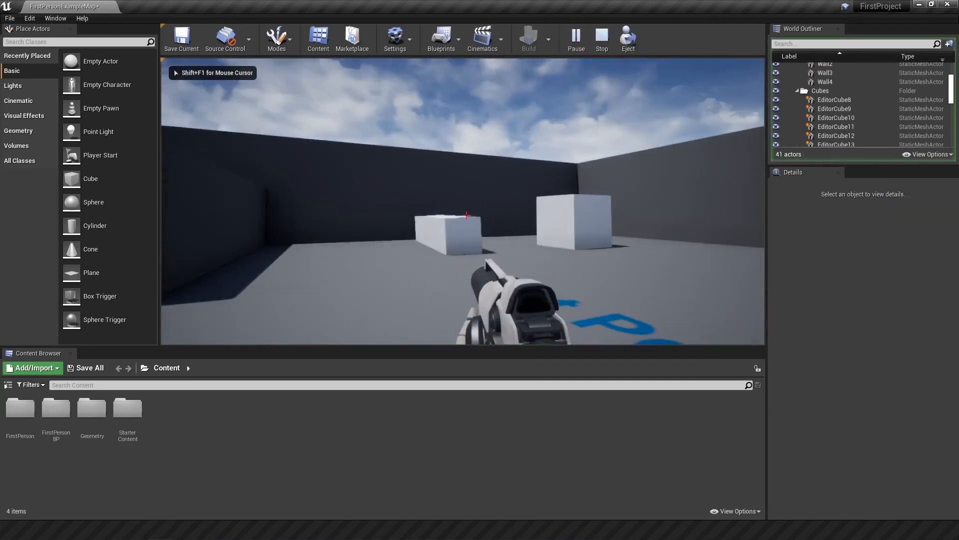
{"action": "left_click", "coordinate": [466, 216]}
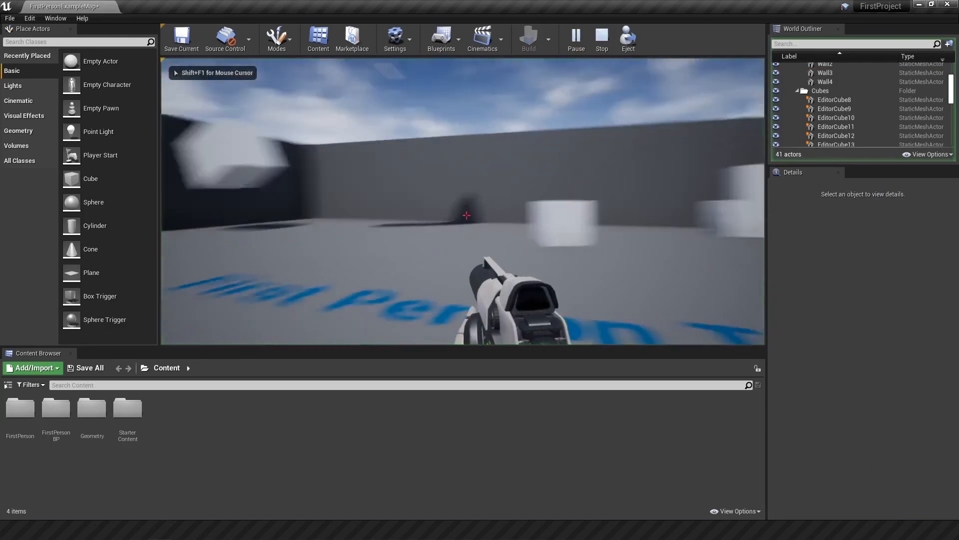
{"action": "left_click", "coordinate": [466, 216]}
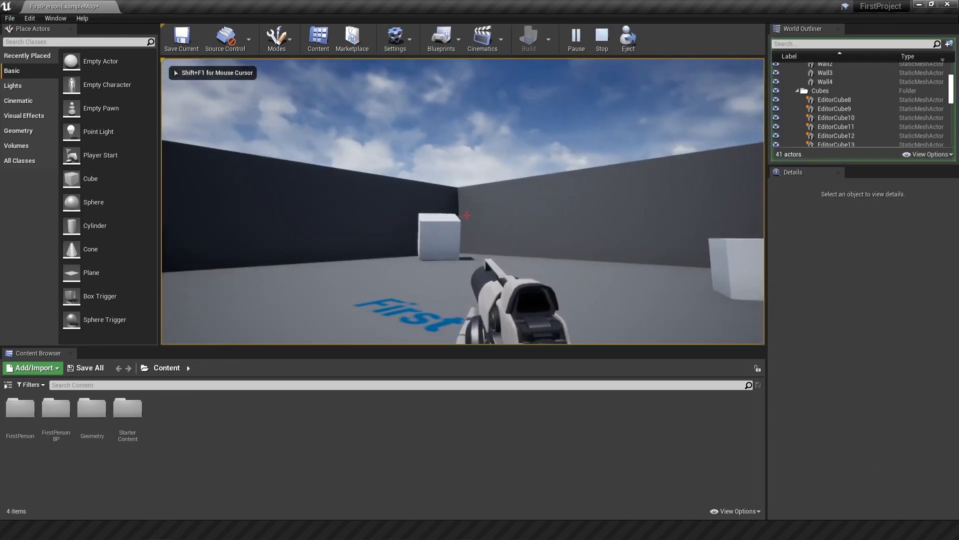